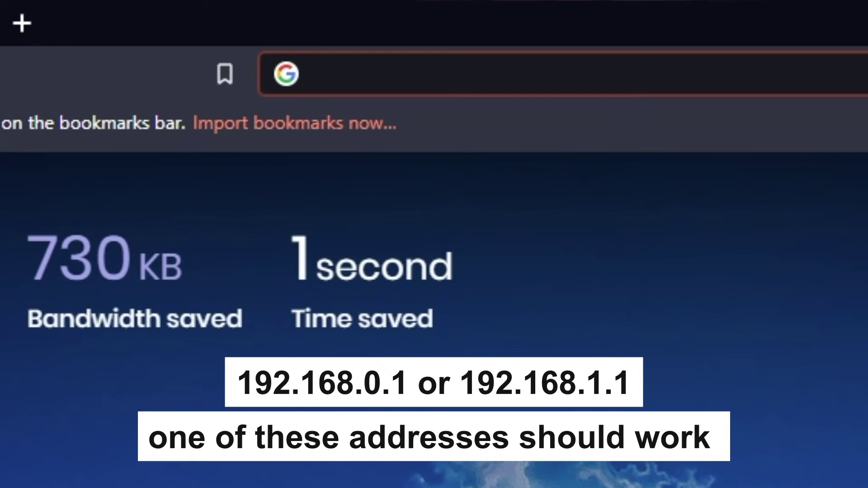
type("1")
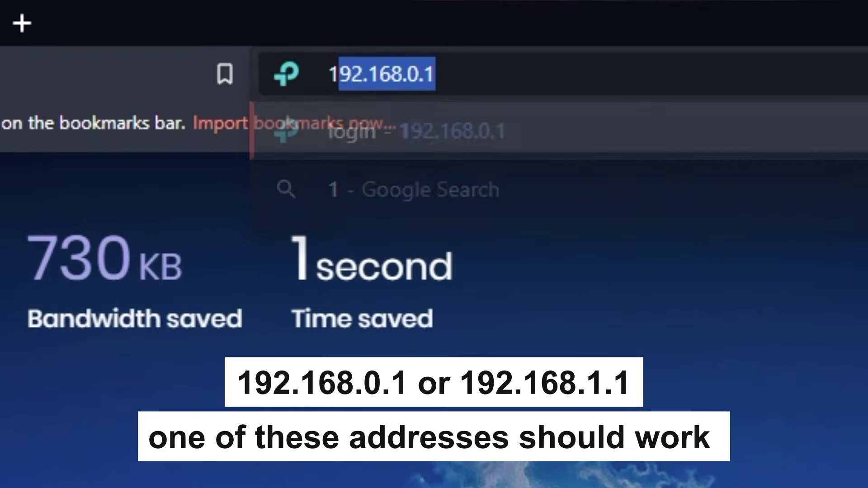
type("92.")
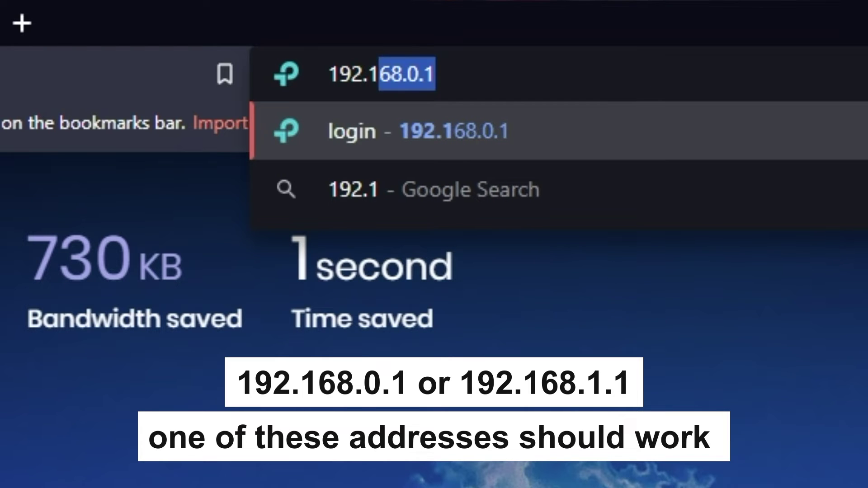
type("168.1.")
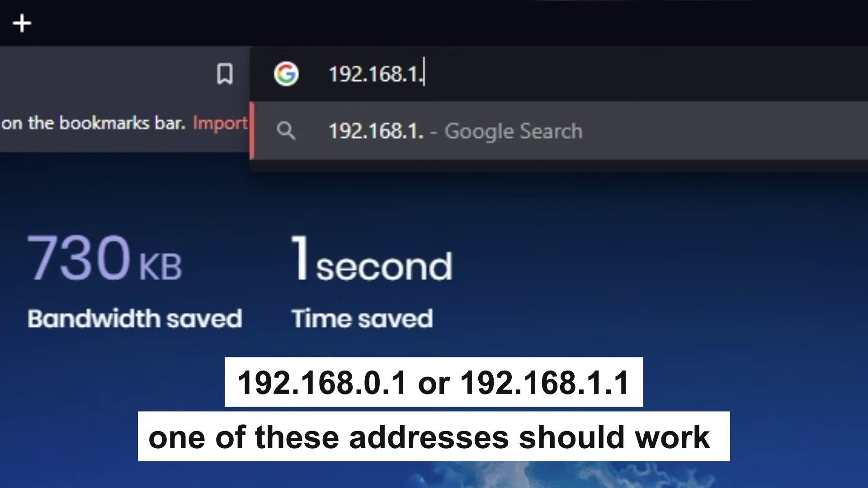
type("1")
Load the TP-Link router setup page at 192.168.0.1 in Brave
key("Return")
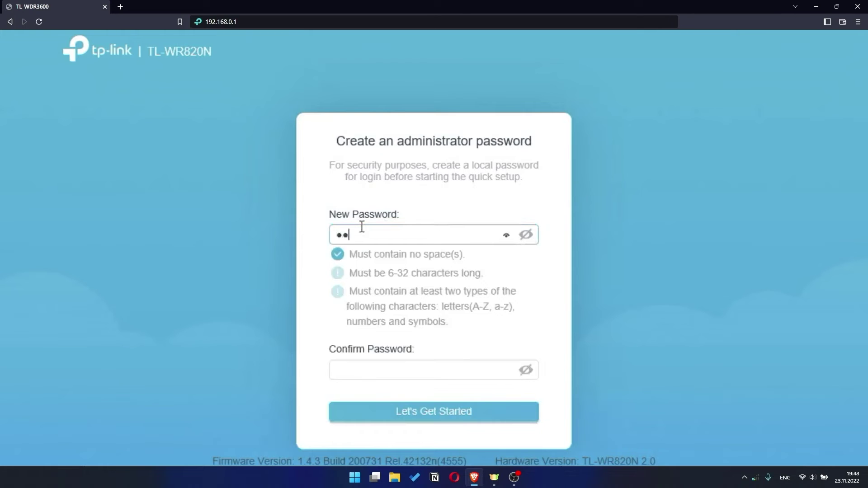
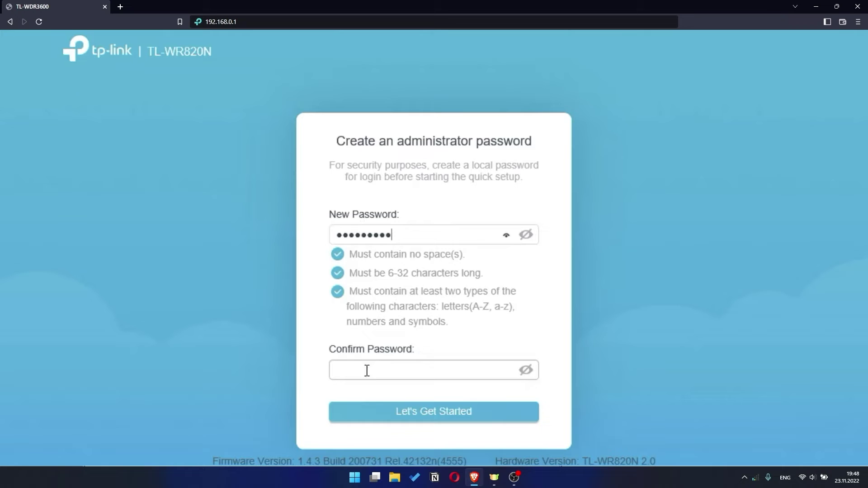
Confirm the new administrator password and start quick setup at the time zone step
left_click(367, 370)
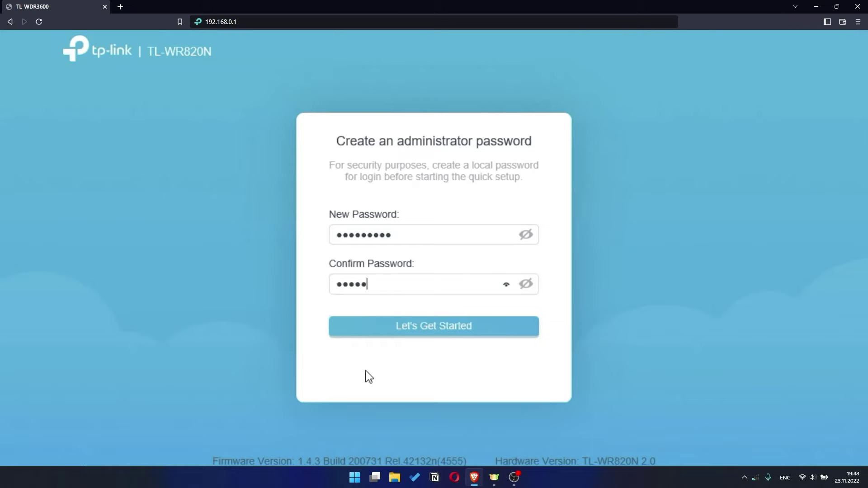
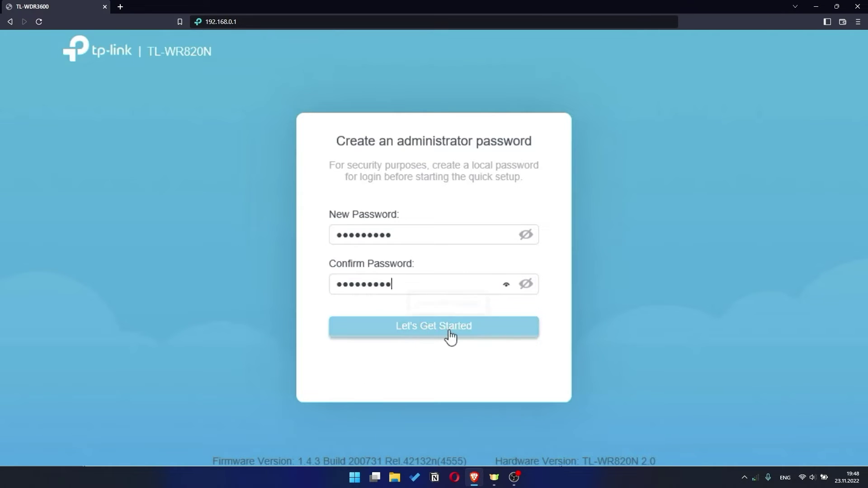
left_click(448, 330)
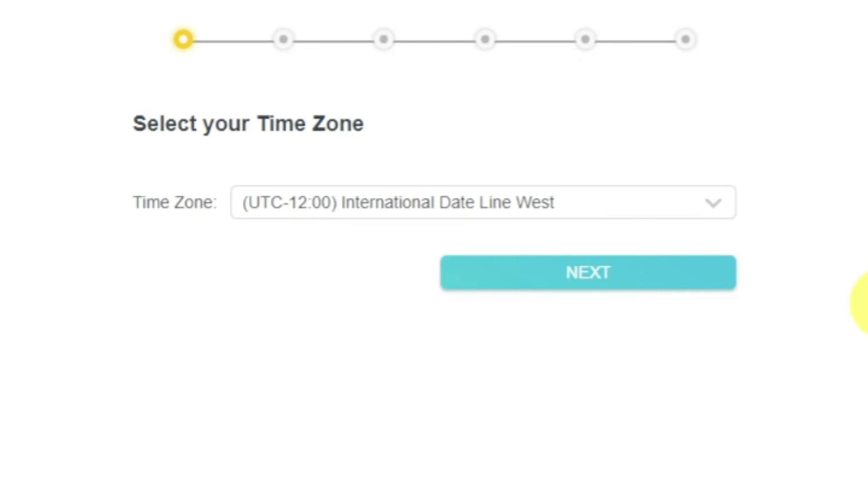
Keep the default time zone and auto-detect the connection type as Dynamic IP
left_click(732, 211)
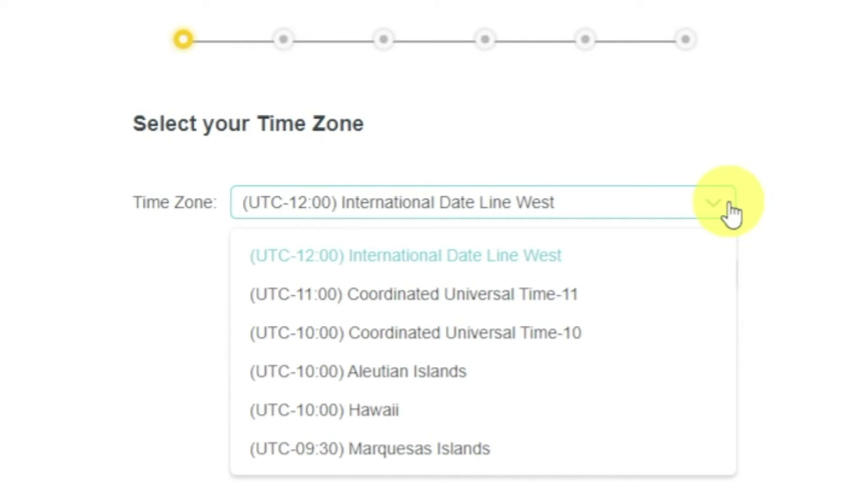
left_click(732, 214)
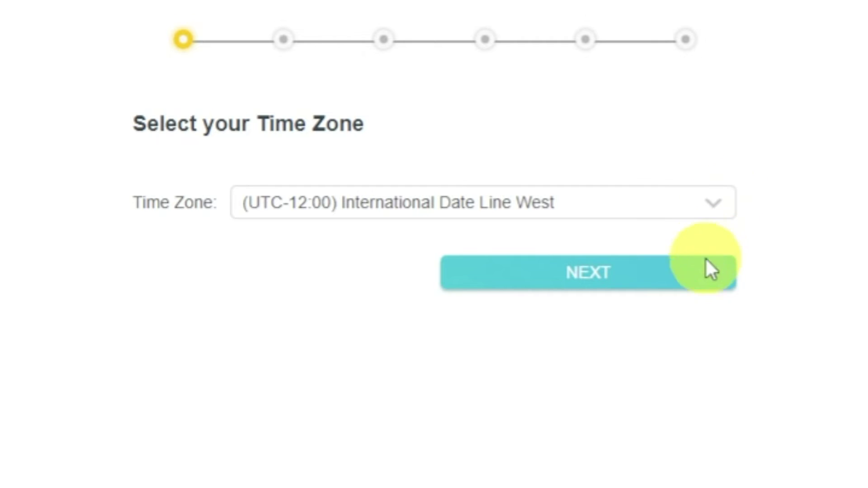
left_click(703, 283)
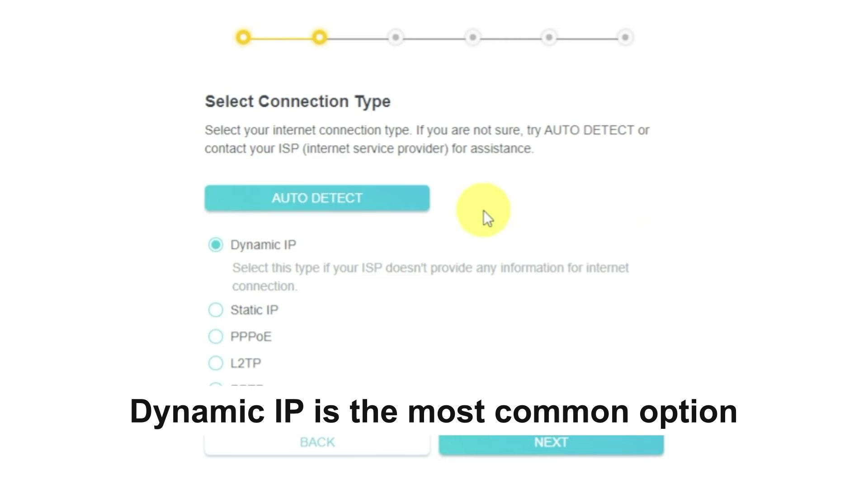
left_click(395, 199)
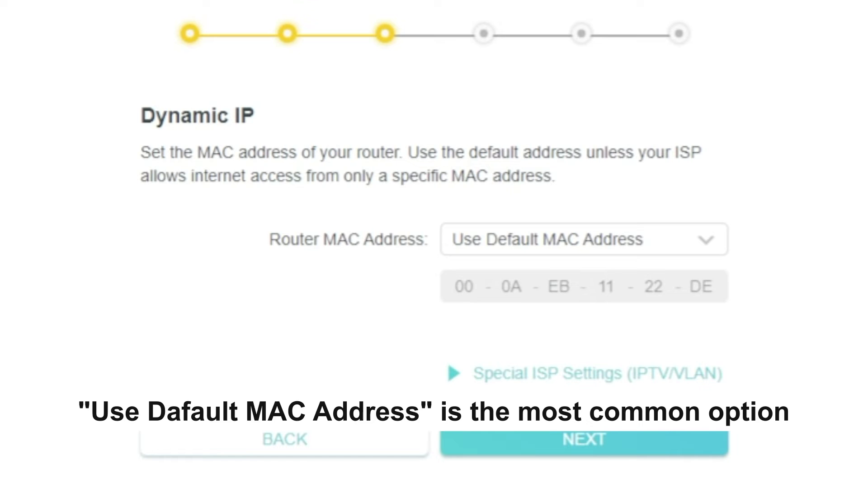
Keep Use Default MAC Address as the router MAC and advance to wireless settings
left_click(717, 252)
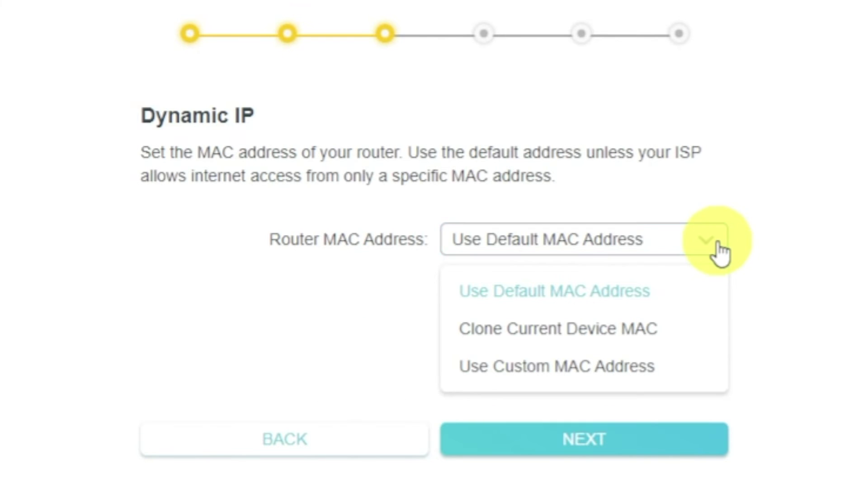
left_click(718, 249)
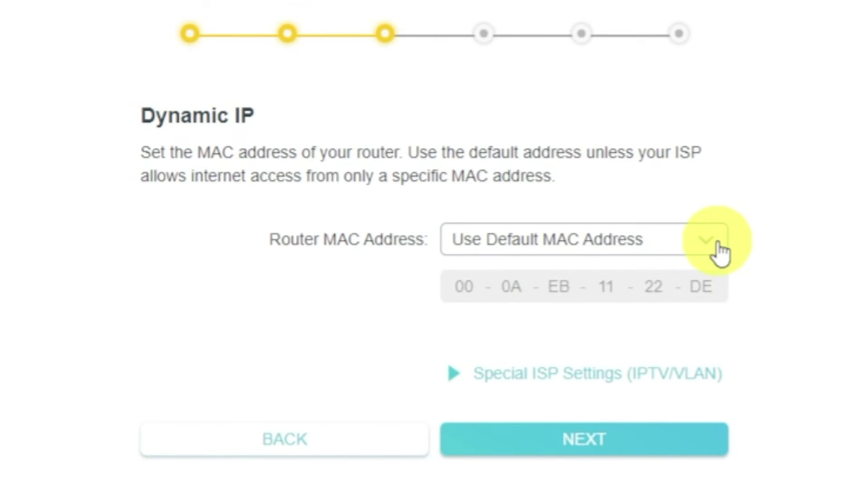
left_click(681, 444)
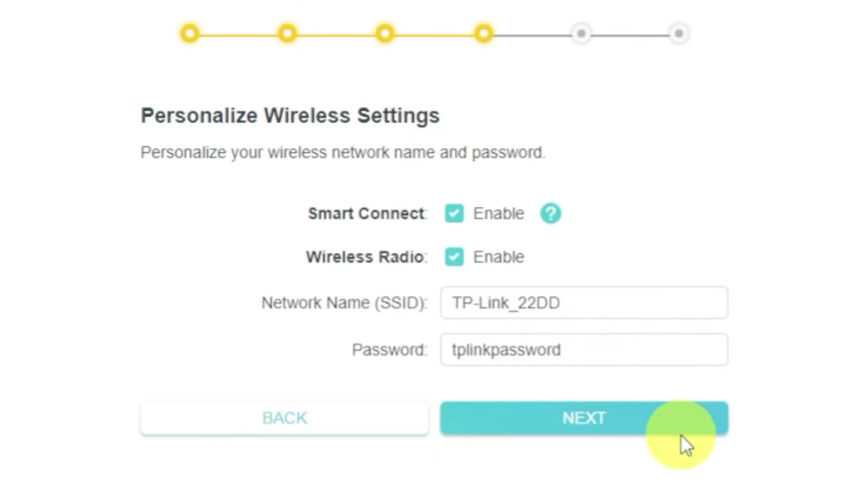
Keep the wireless radio on with SSID TP-Link_22DD and its default password
left_click(457, 258)
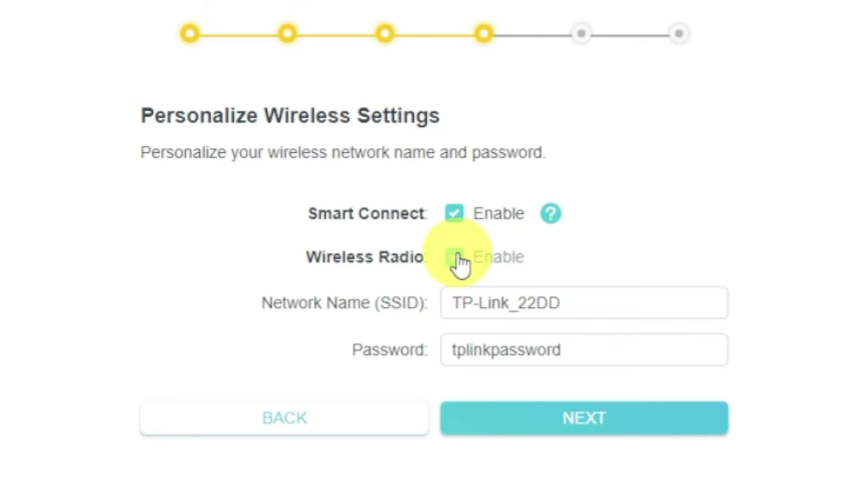
left_click(475, 261)
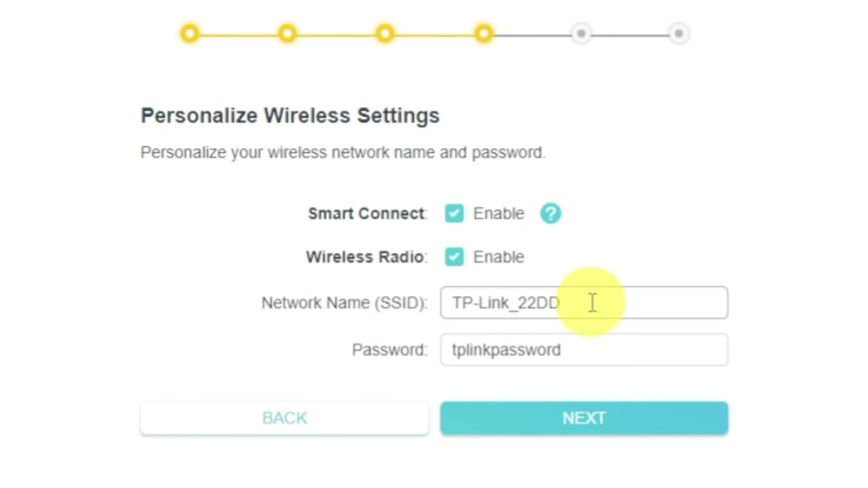
left_click(622, 305)
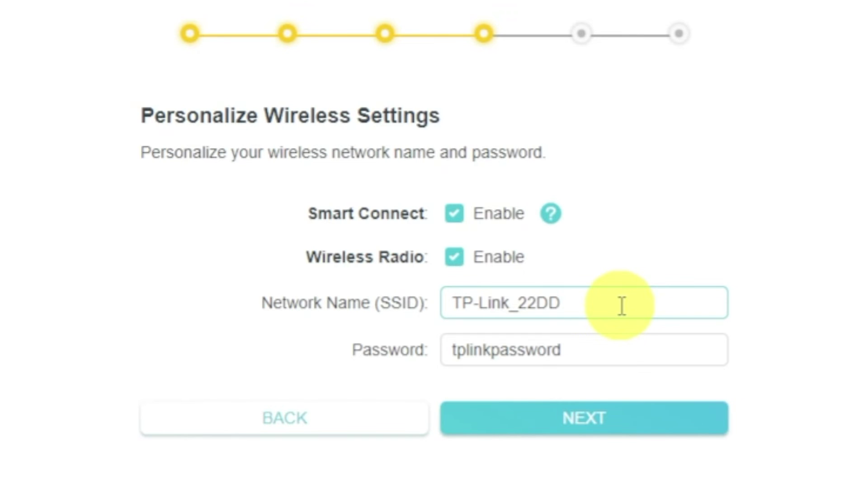
left_click(616, 349)
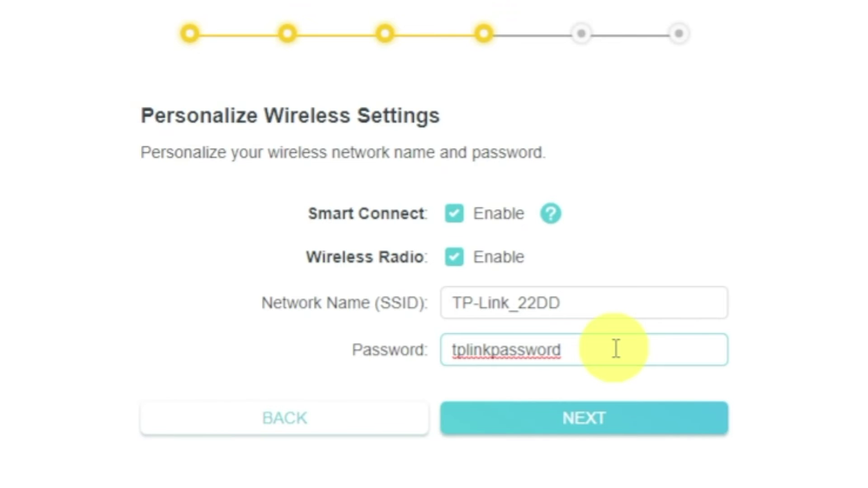
left_click(619, 425)
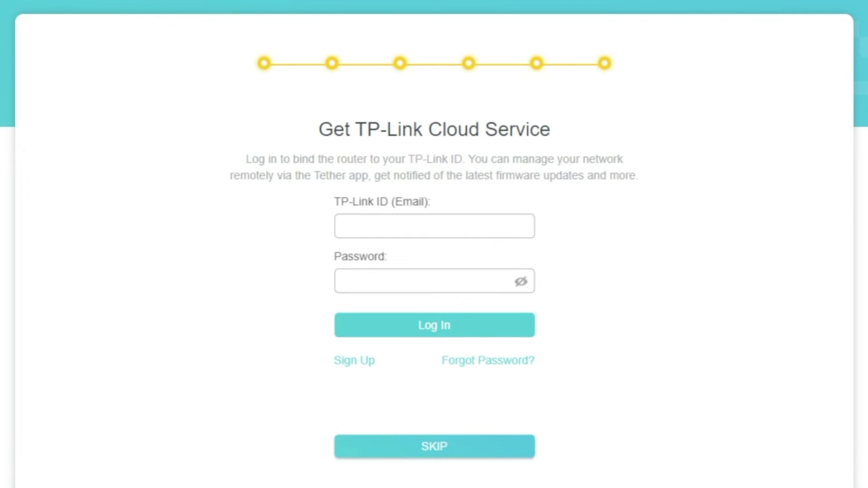
Skip TP-Link Cloud binding and the No Internet Connection check to reach Network Map
left_click(434, 454)
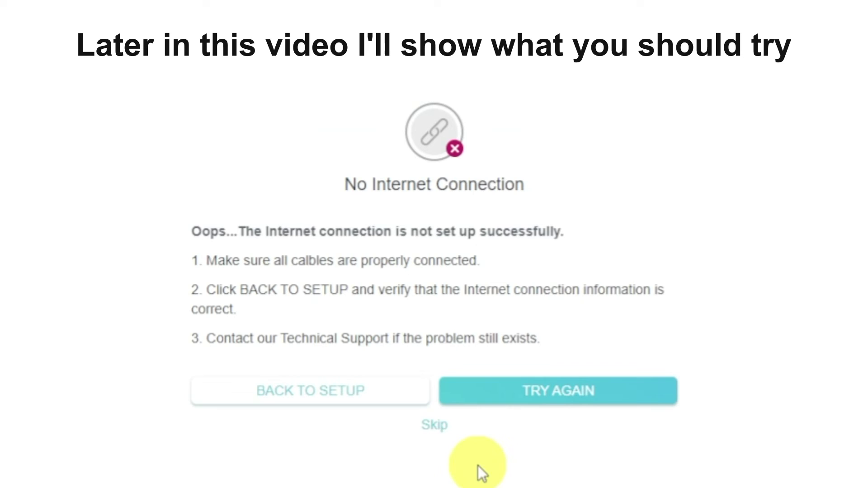
left_click(444, 425)
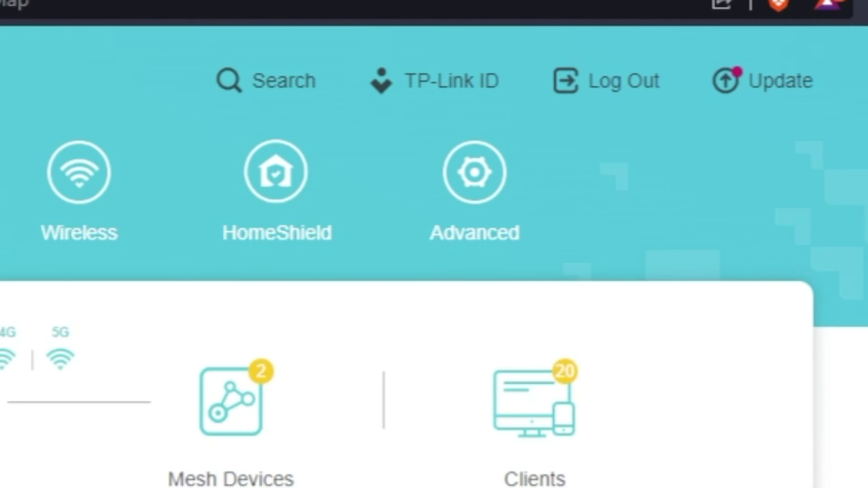
Reboot the router from the Advanced > System > Reboot page
left_click(461, 245)
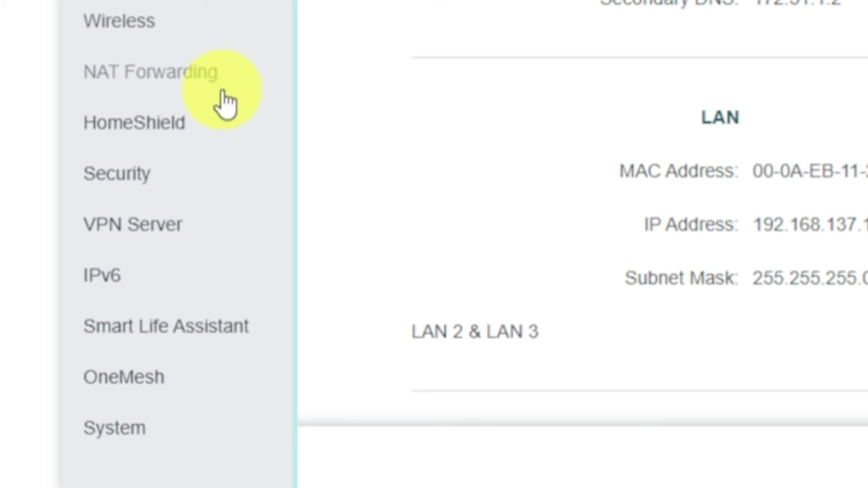
left_click(174, 441)
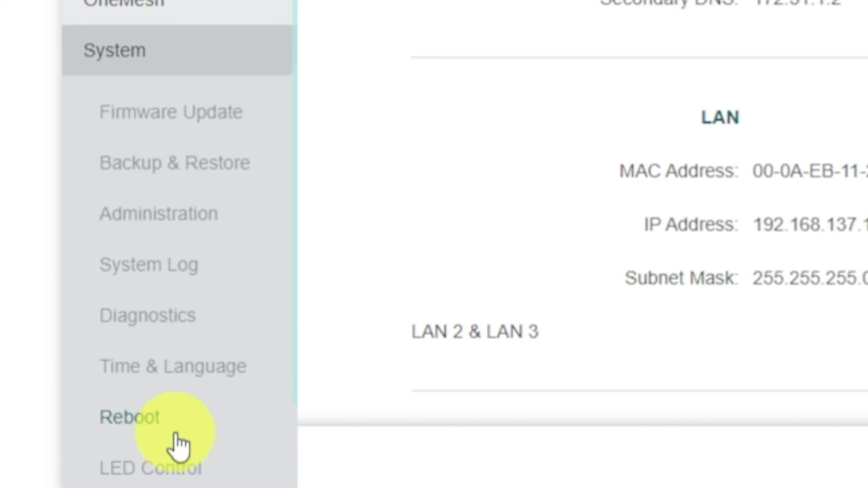
left_click(213, 426)
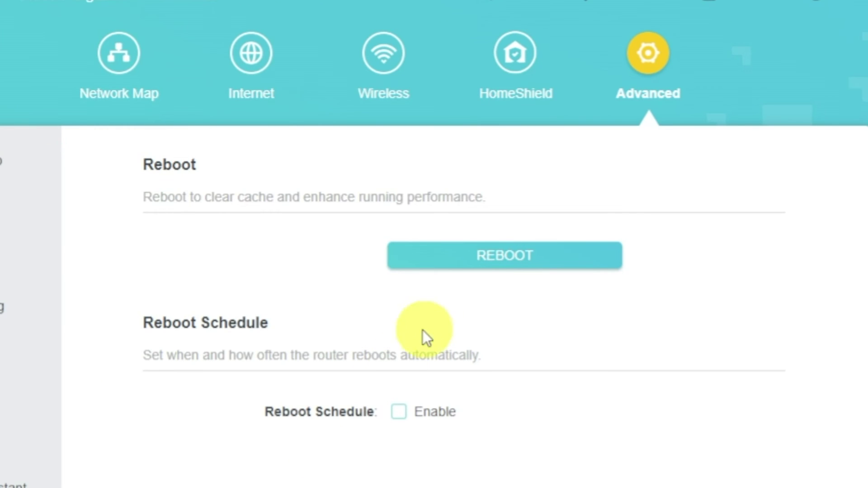
left_click(466, 261)
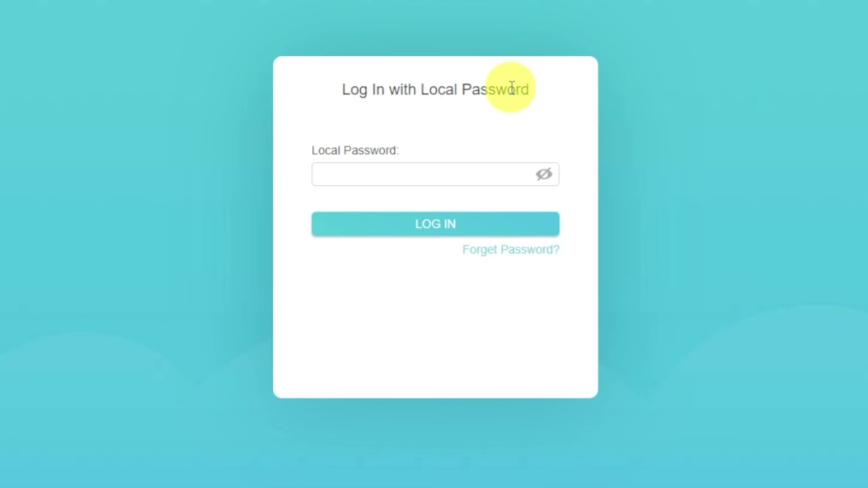
Log in with the local password and save Router MAC Address as Clone Current Device MAC
left_click(477, 179)
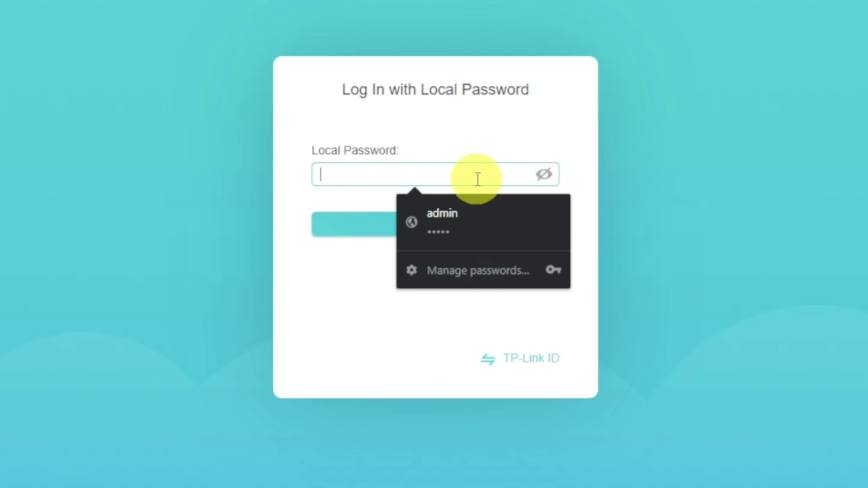
type("•••")
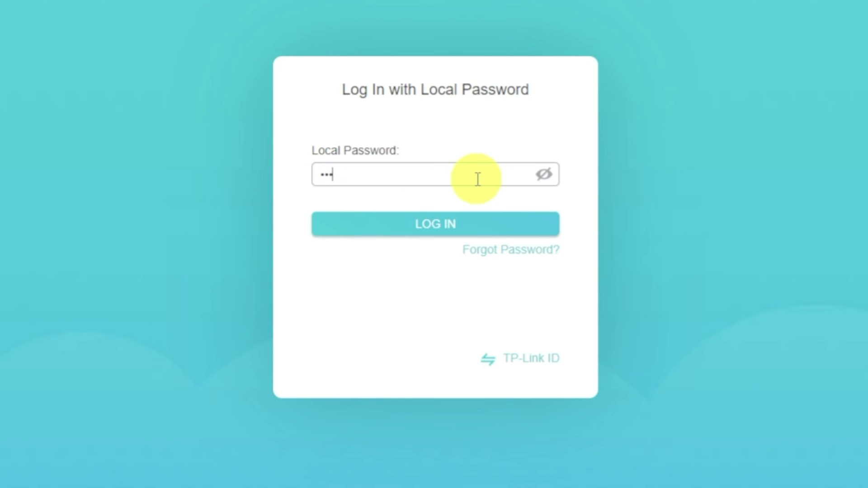
type("•••••")
left_click(457, 227)
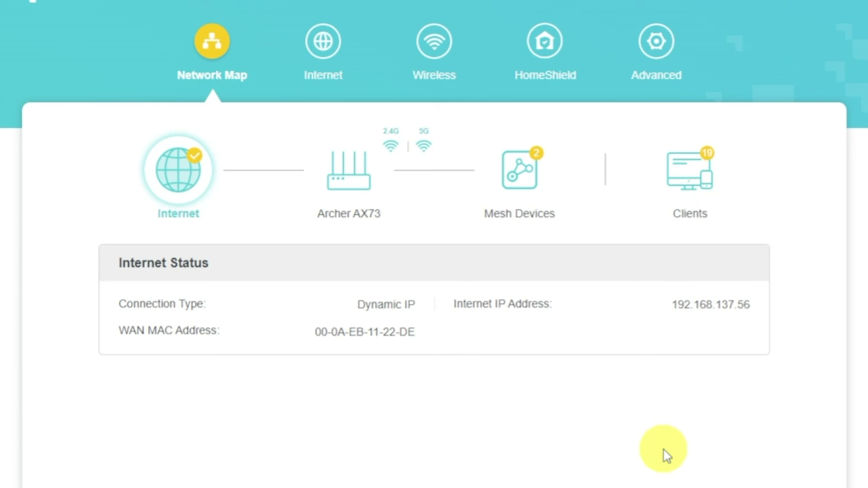
left_click(335, 65)
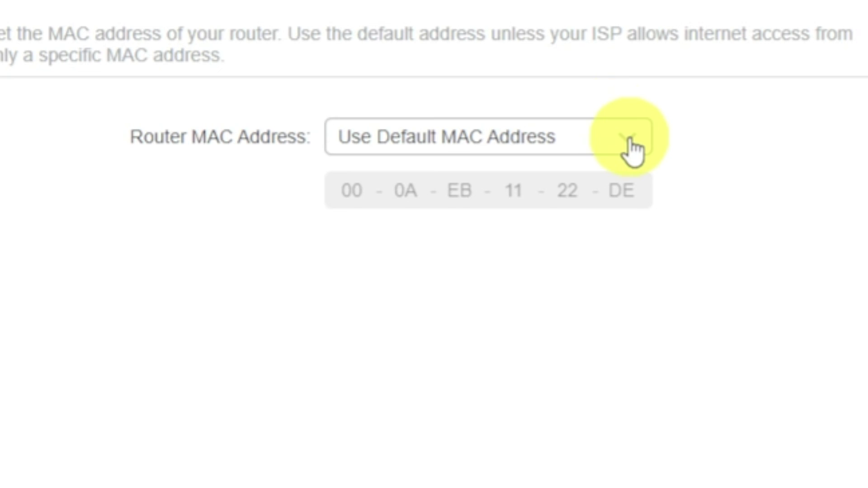
left_click(551, 378)
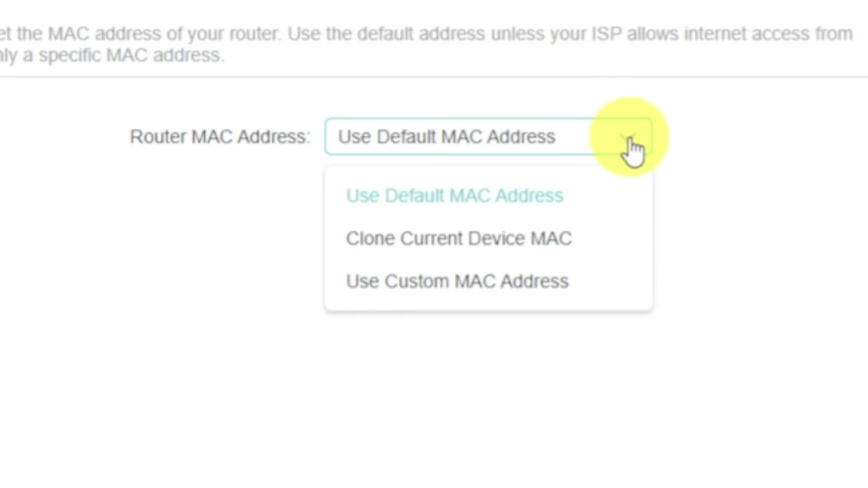
left_click(548, 234)
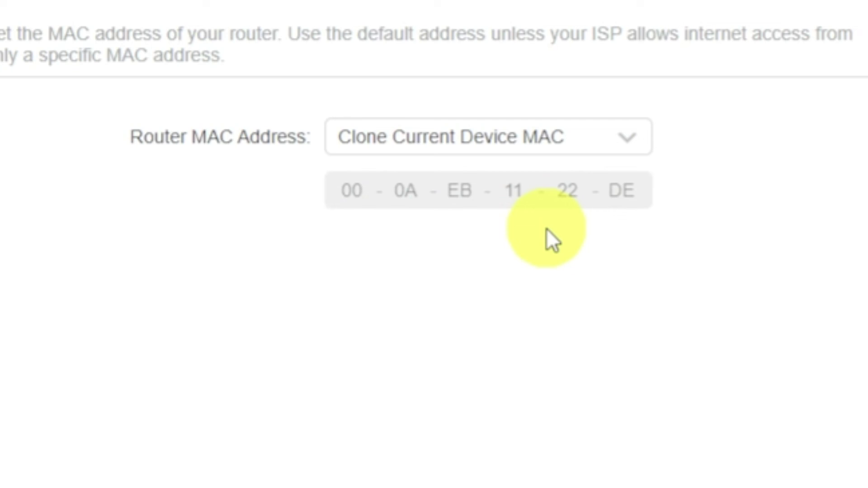
left_click(743, 463)
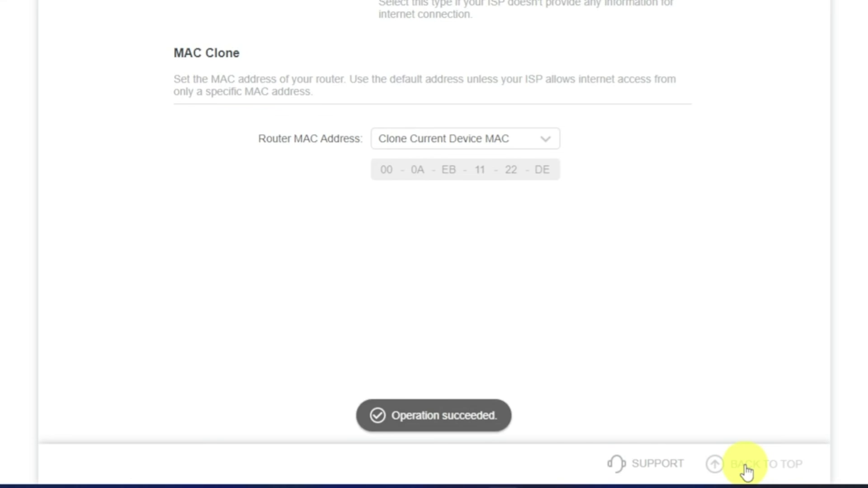
left_click(746, 468)
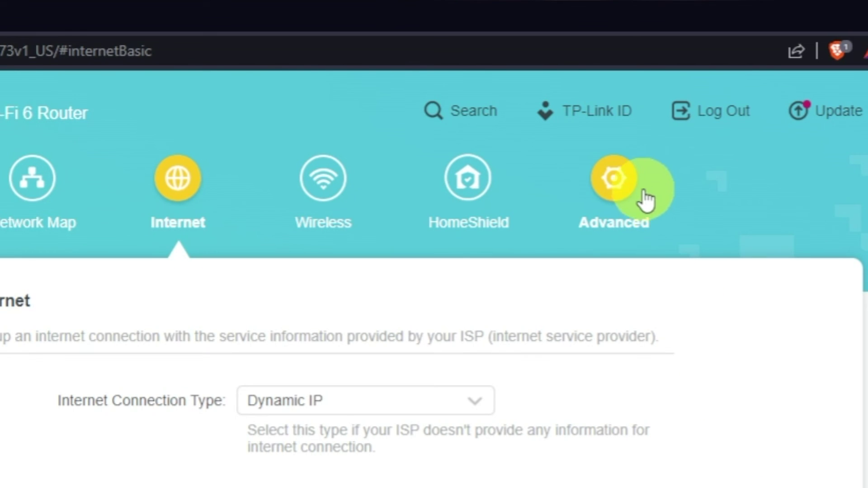
Start a second router reboot from Advanced > System > Reboot
left_click(645, 197)
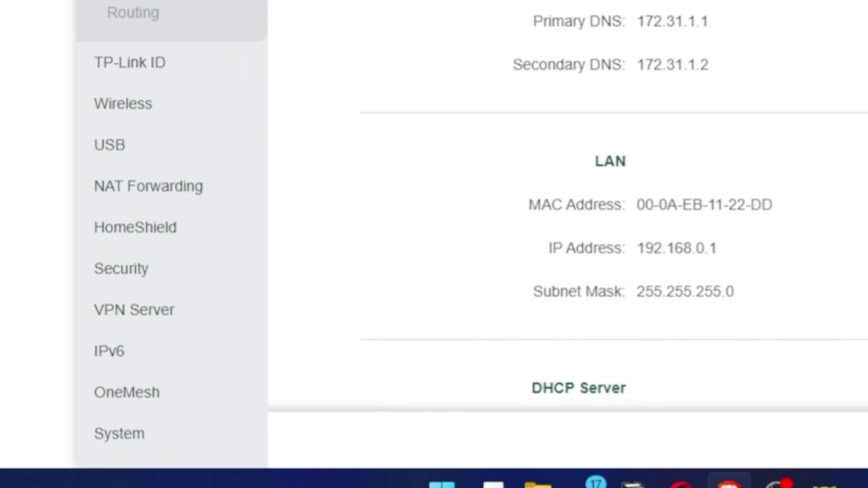
left_click(132, 436)
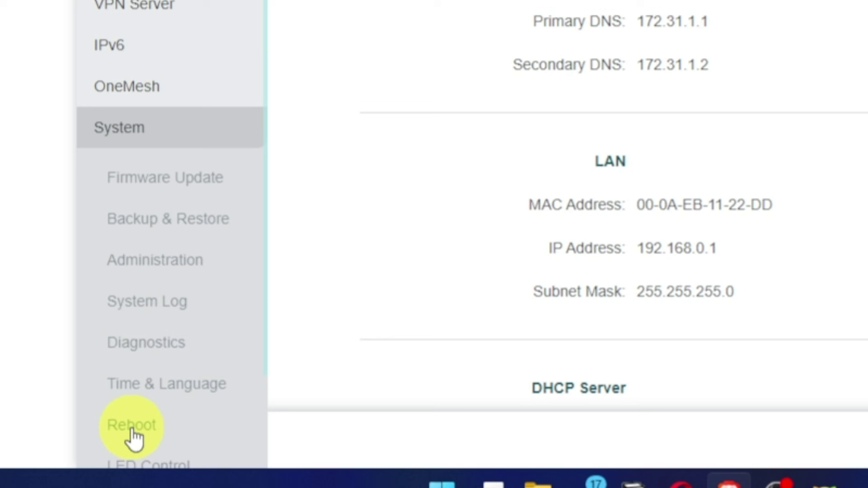
left_click(155, 432)
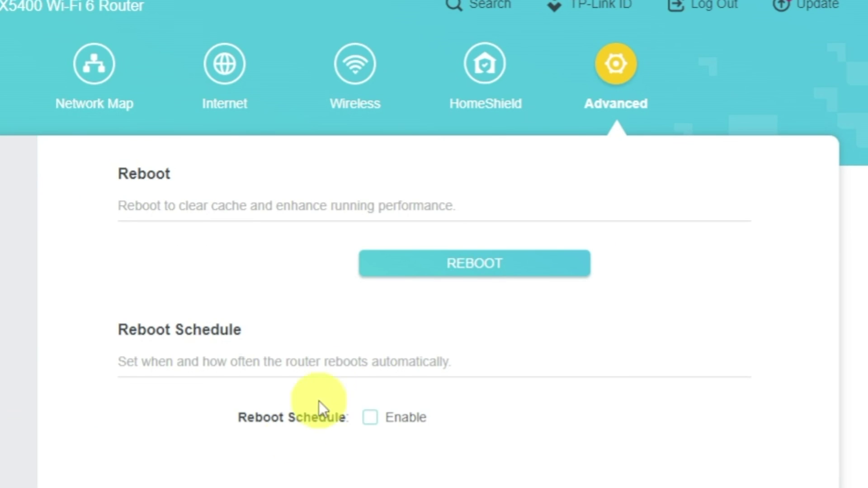
left_click(412, 275)
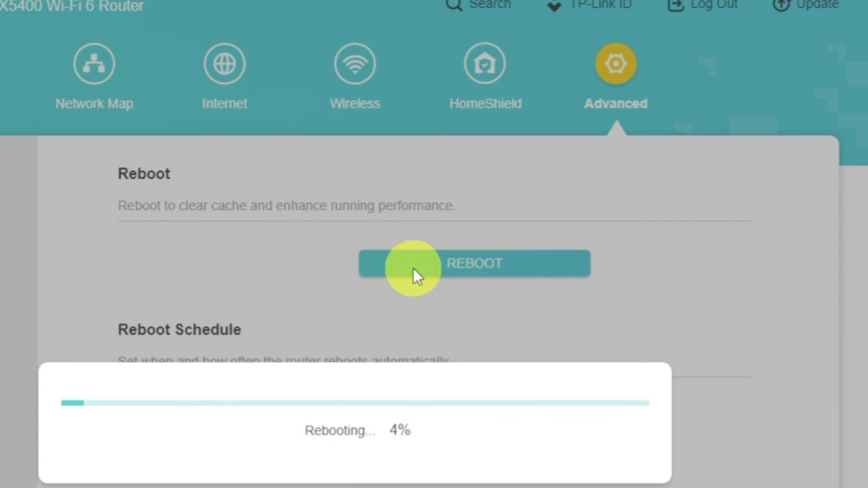